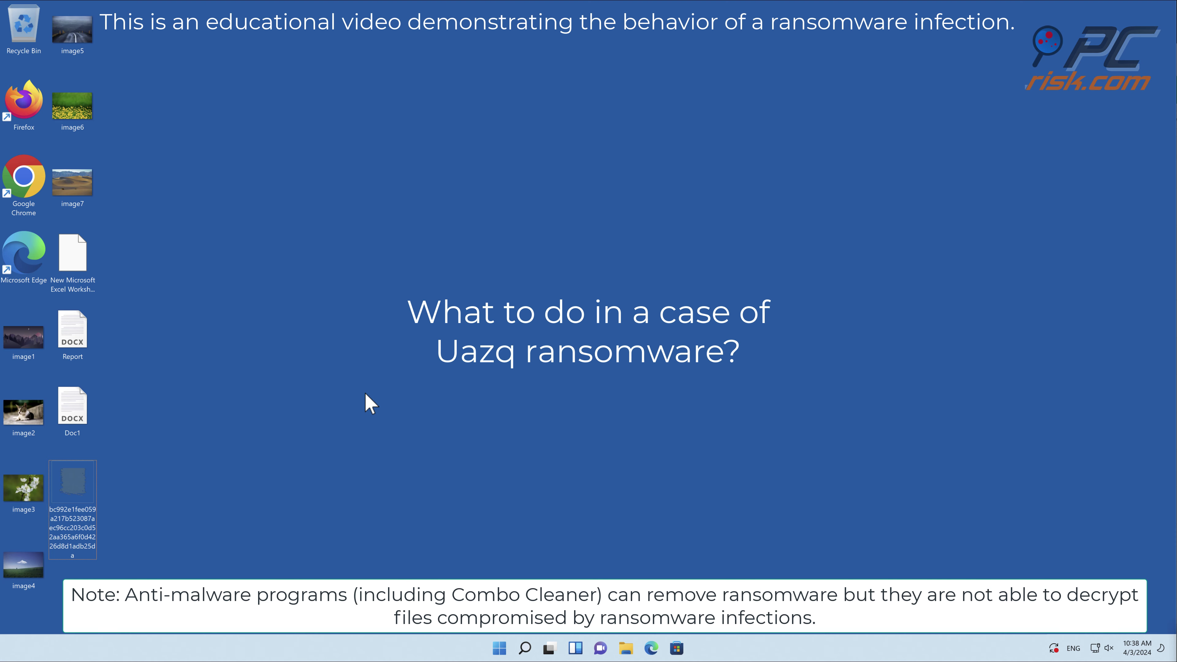
Show that image1 opens normally, then run the long-named sample file as administrator
click(35, 329)
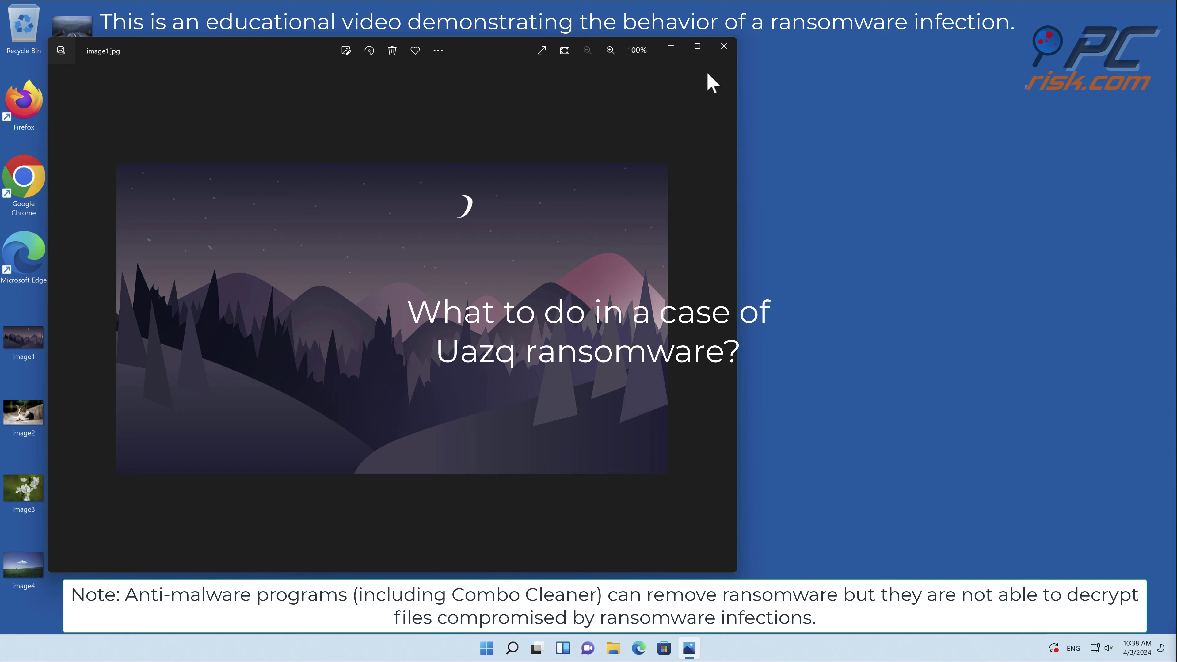
click(723, 46)
click(75, 478)
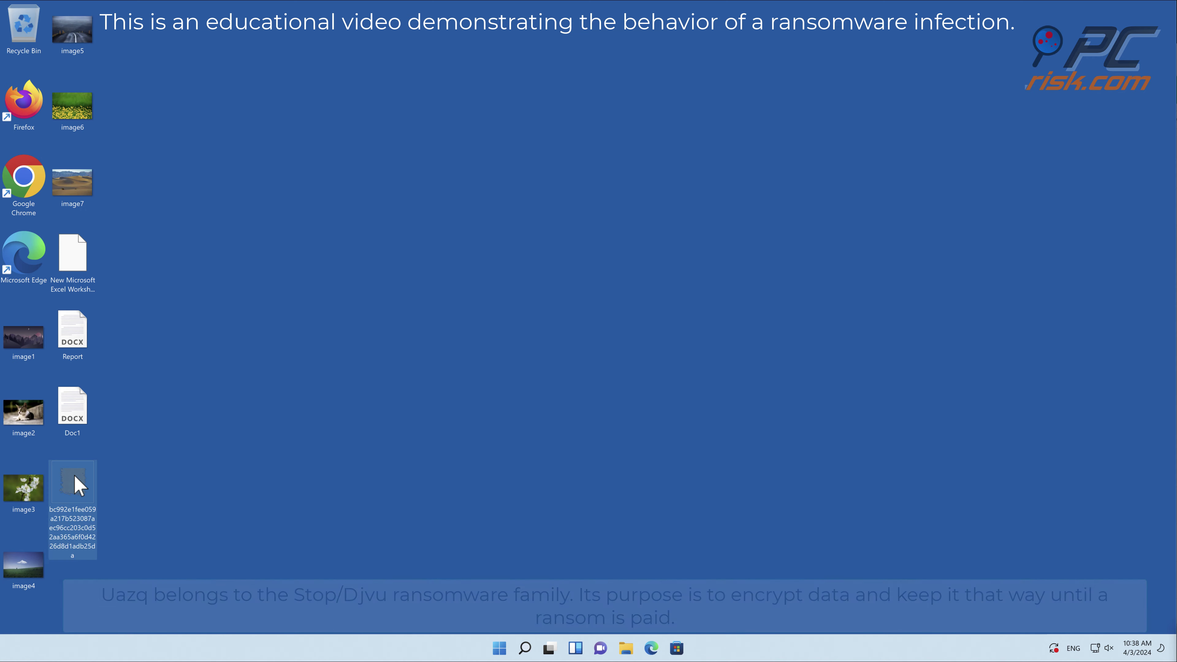
right_click(74, 475)
click(160, 369)
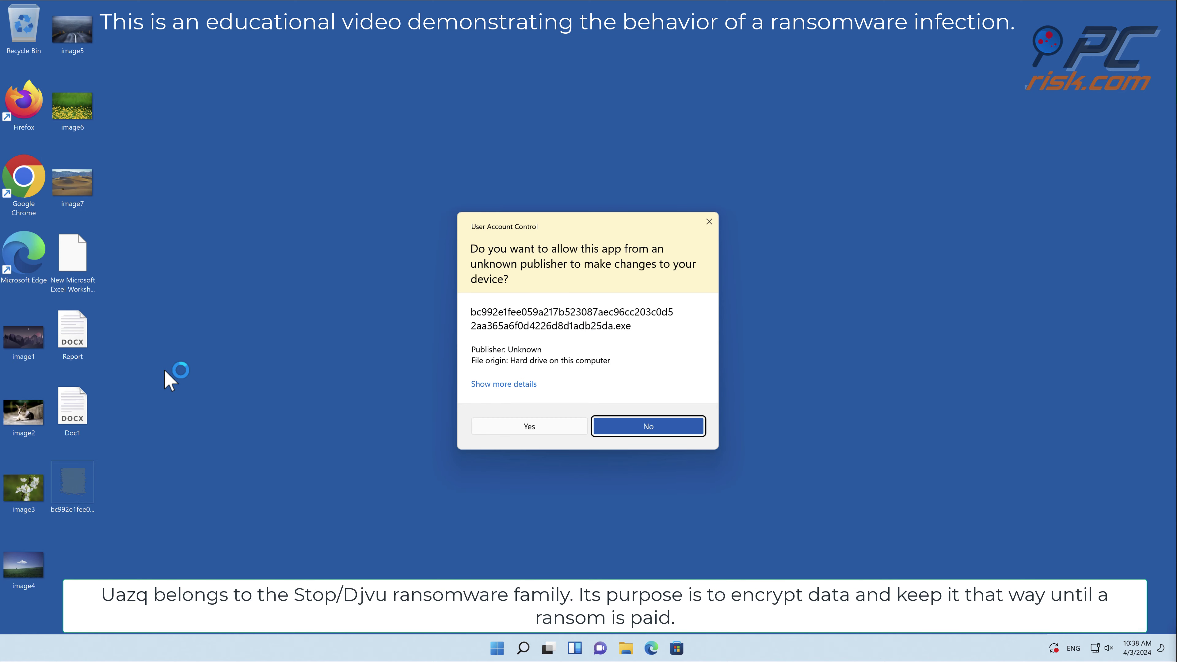
click(529, 427)
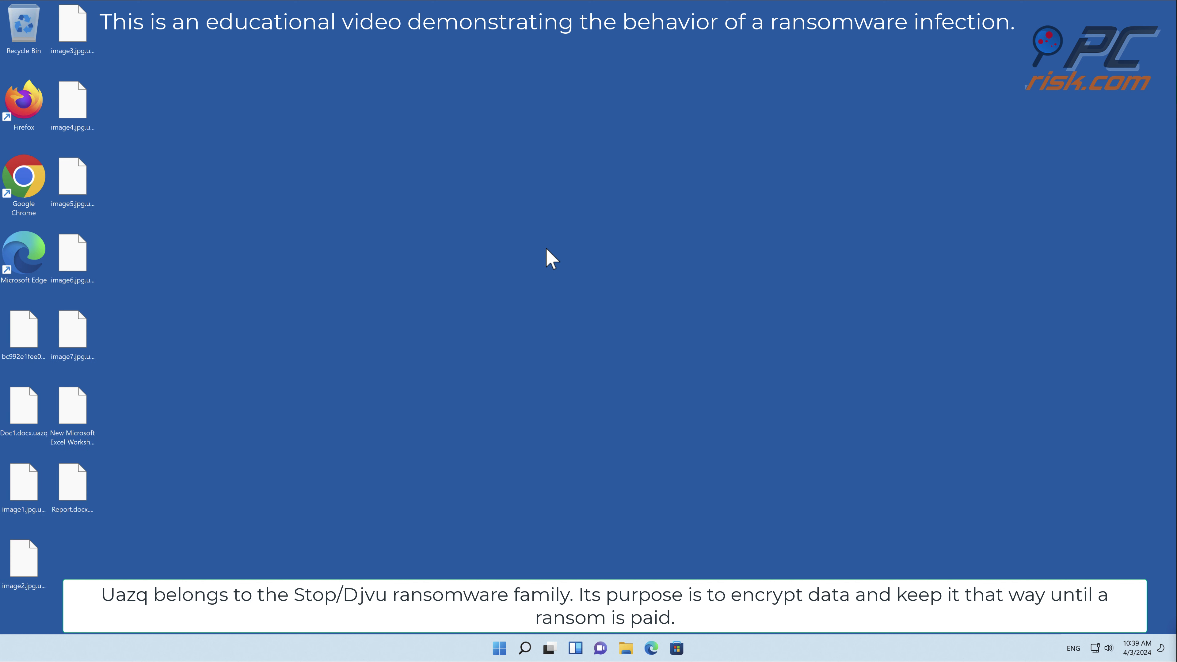
Check the encrypted desktop files: image1, the worksheet, image7 and image6 now end in .uazq
double_click(24, 484)
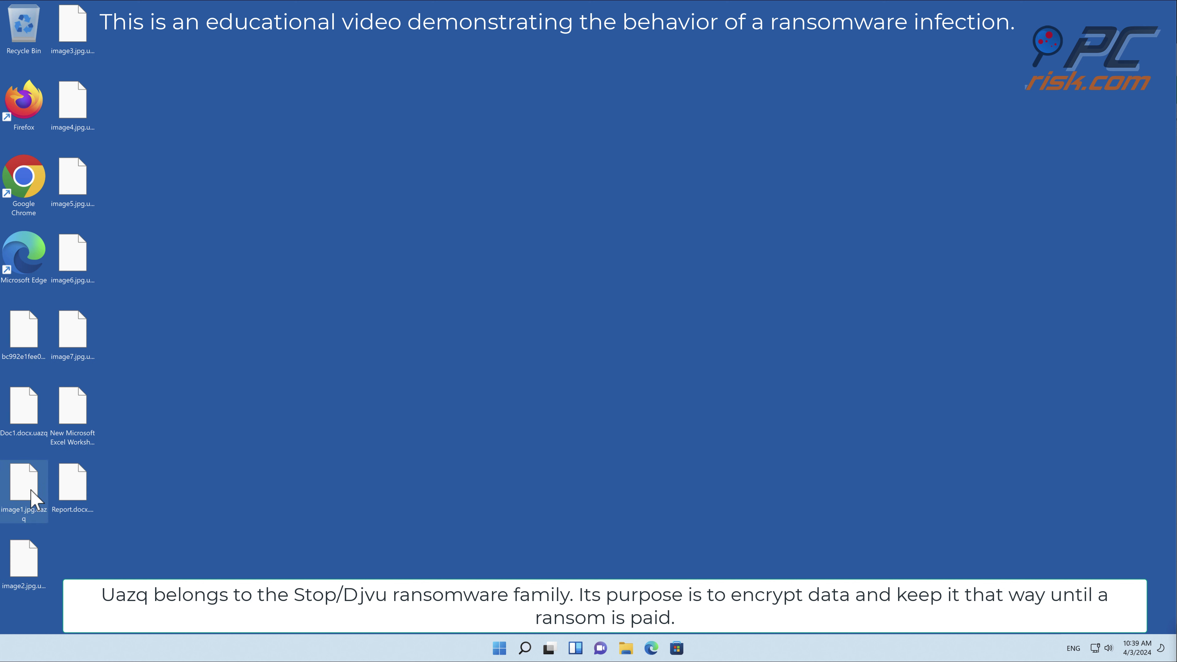
key(Escape)
click(75, 417)
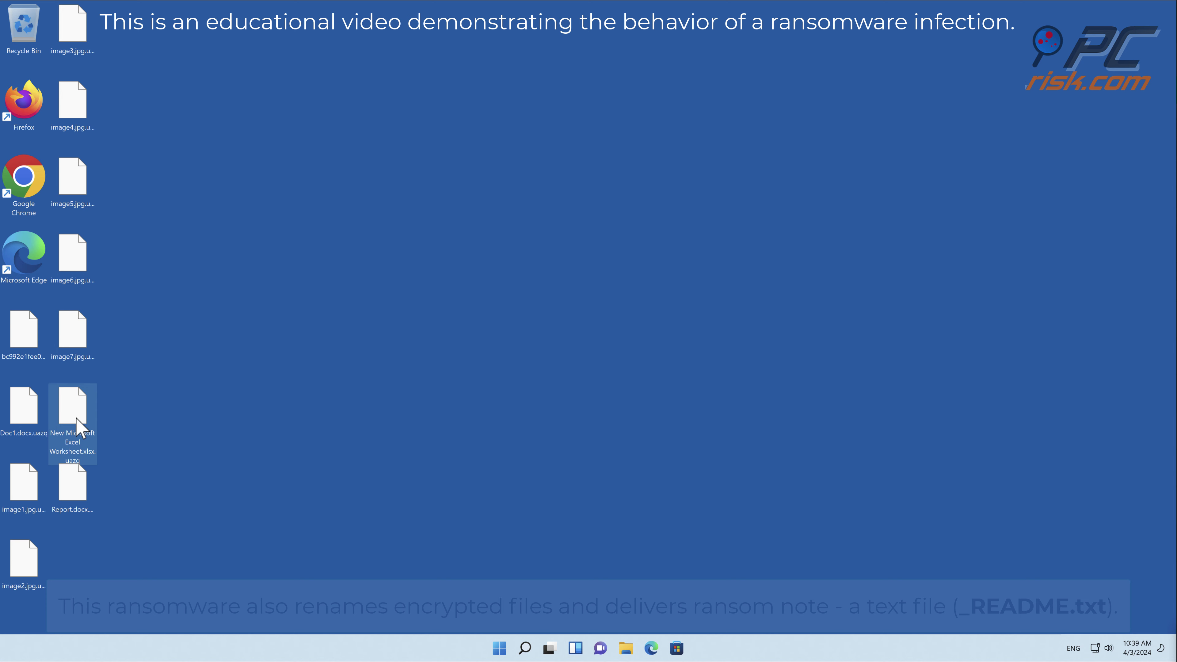
click(81, 361)
click(84, 271)
click(478, 344)
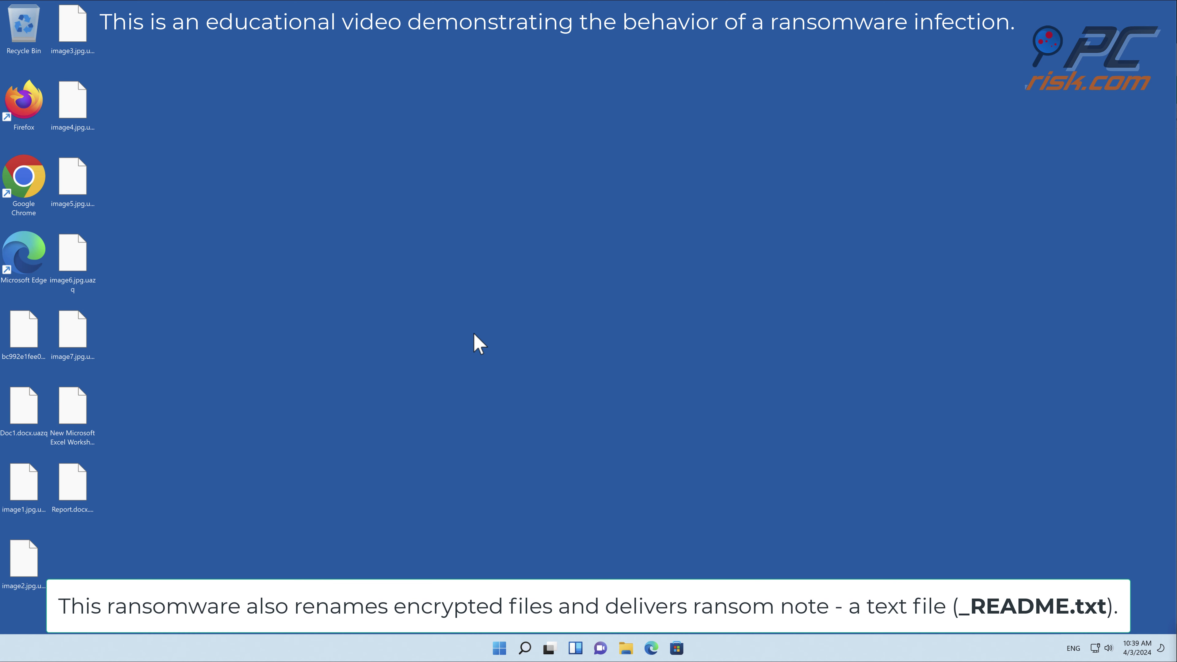
Browse This PC to Local Disk (C:) > Users > the user's folder and open the _README note
click(625, 649)
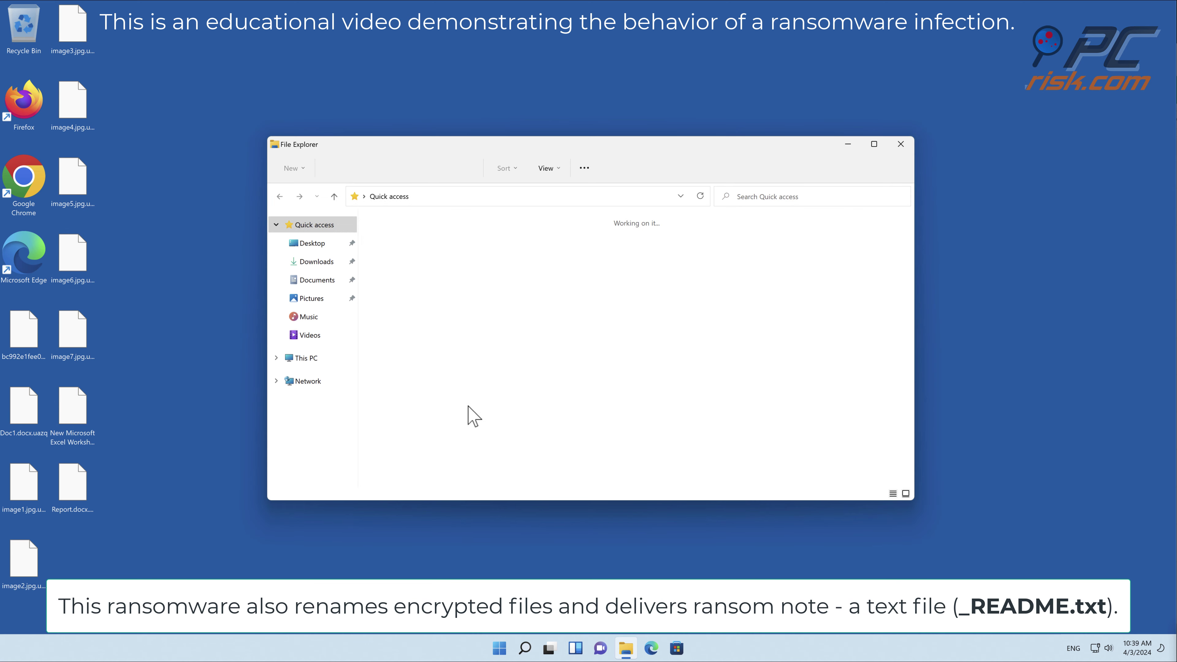
click(314, 360)
double_click(452, 322)
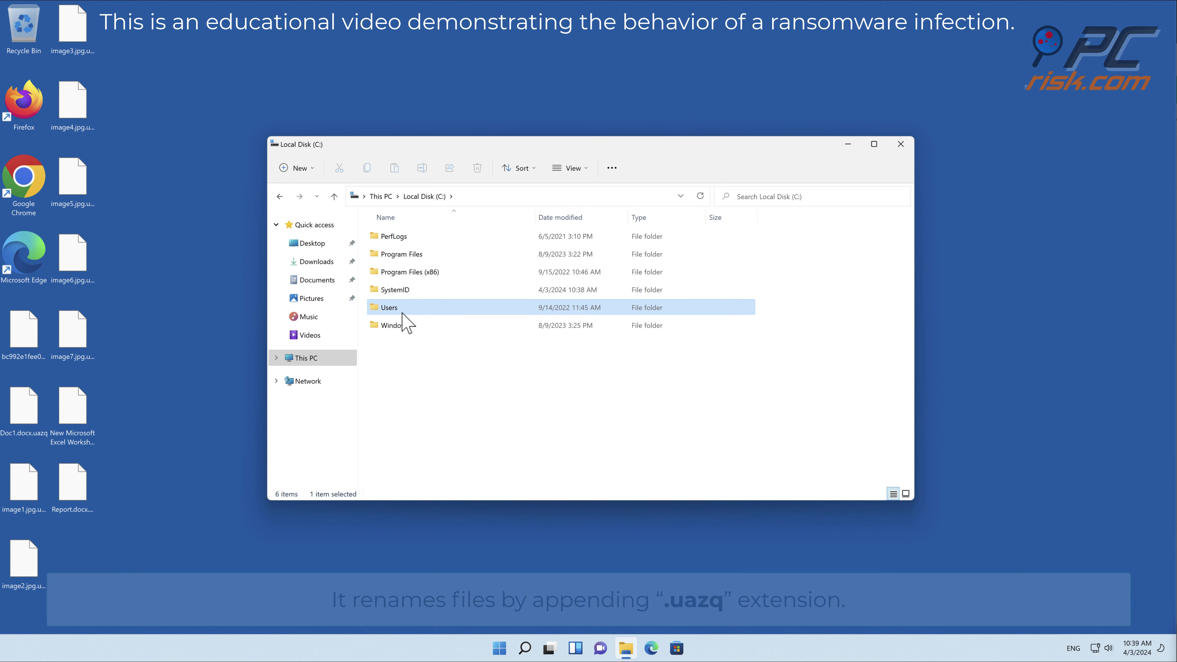
double_click(402, 309)
double_click(404, 237)
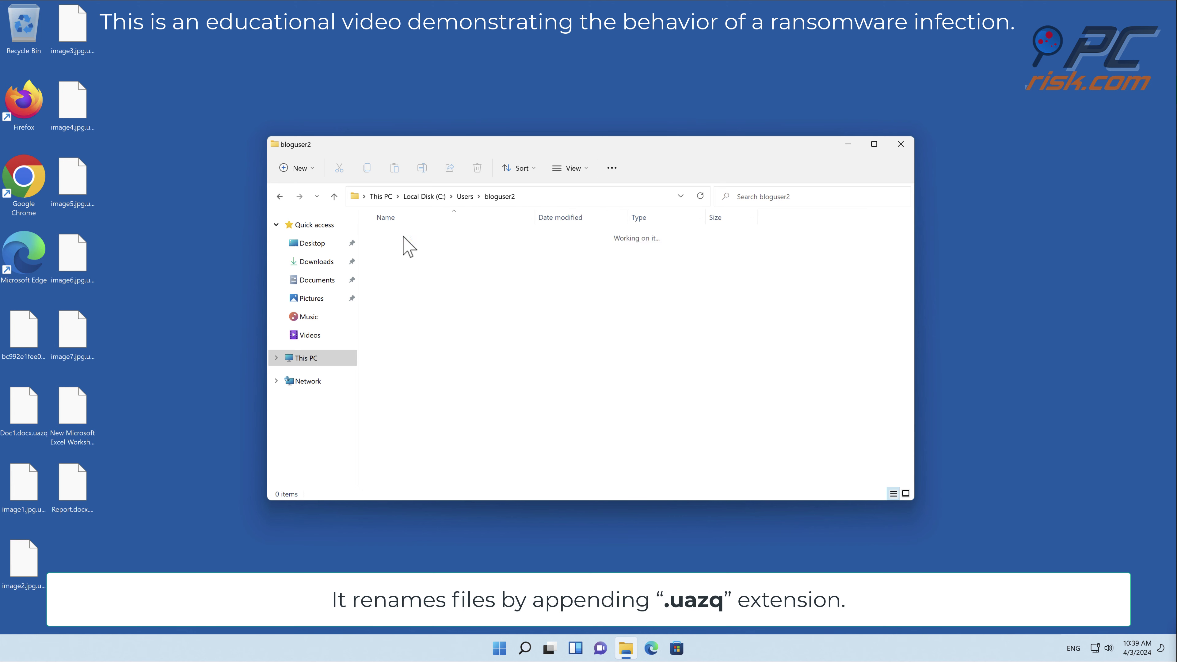
double_click(442, 438)
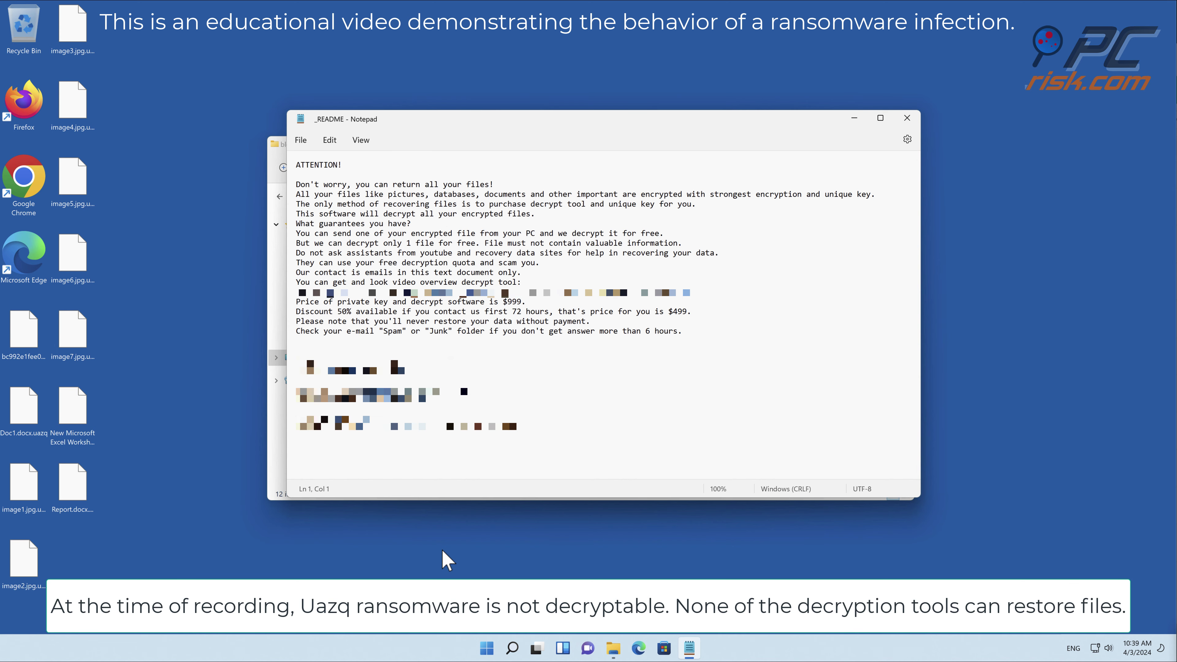
Close the Notepad window showing the $999 ransom demand
click(907, 119)
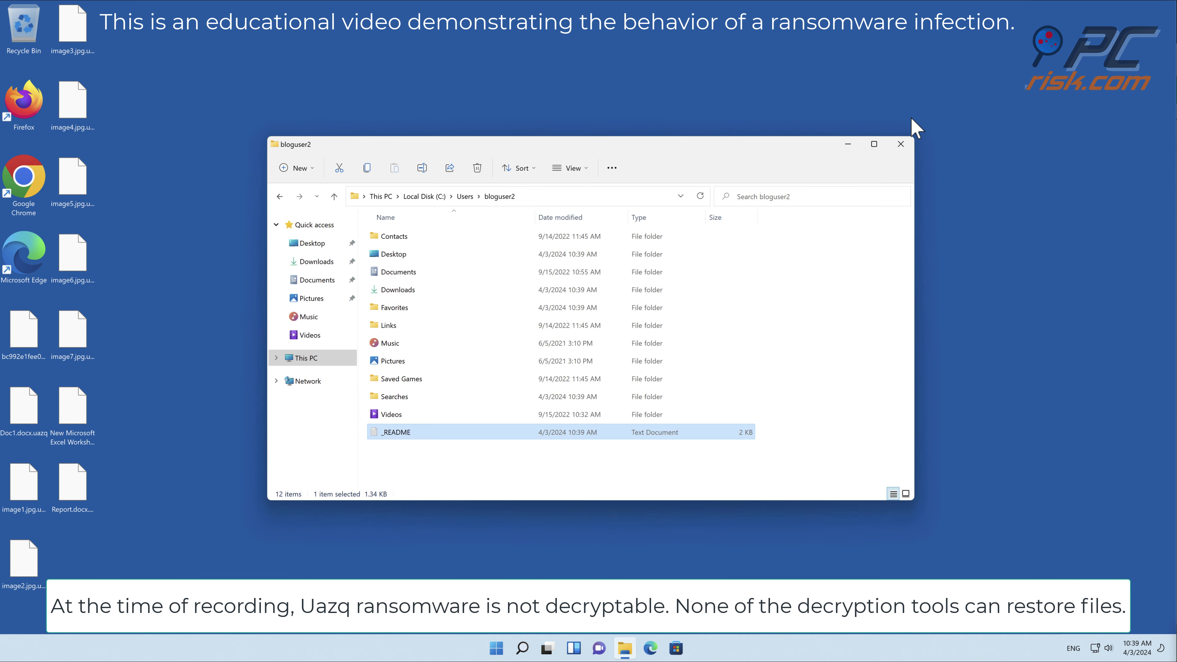
click(906, 144)
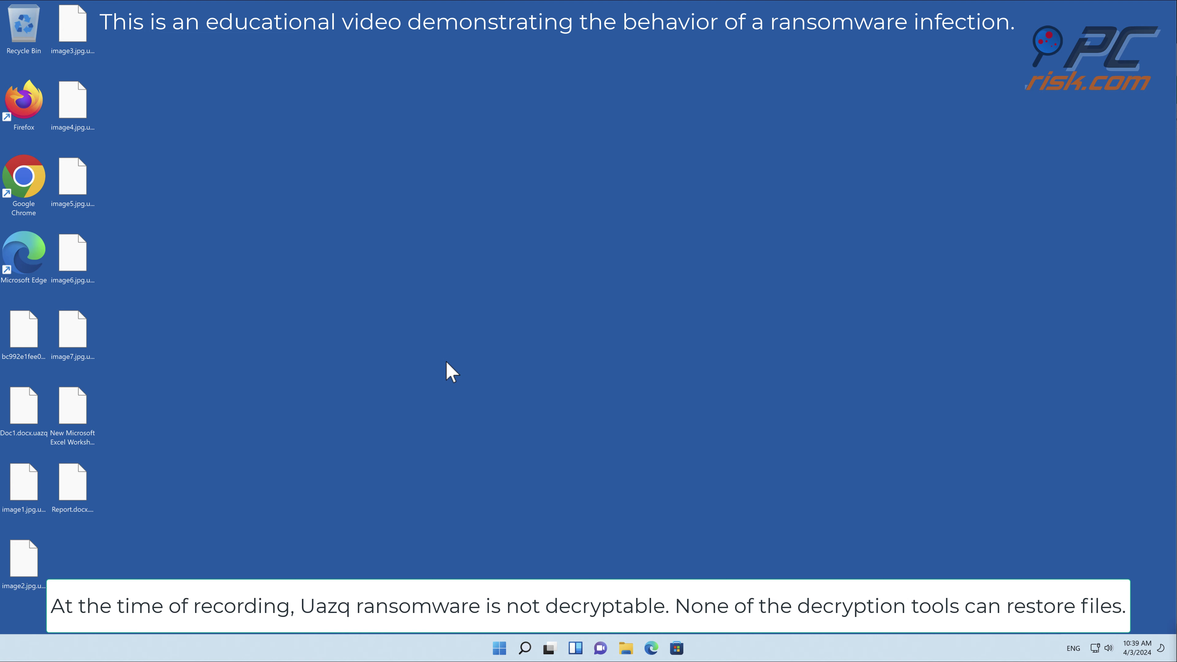
double_click(40, 252)
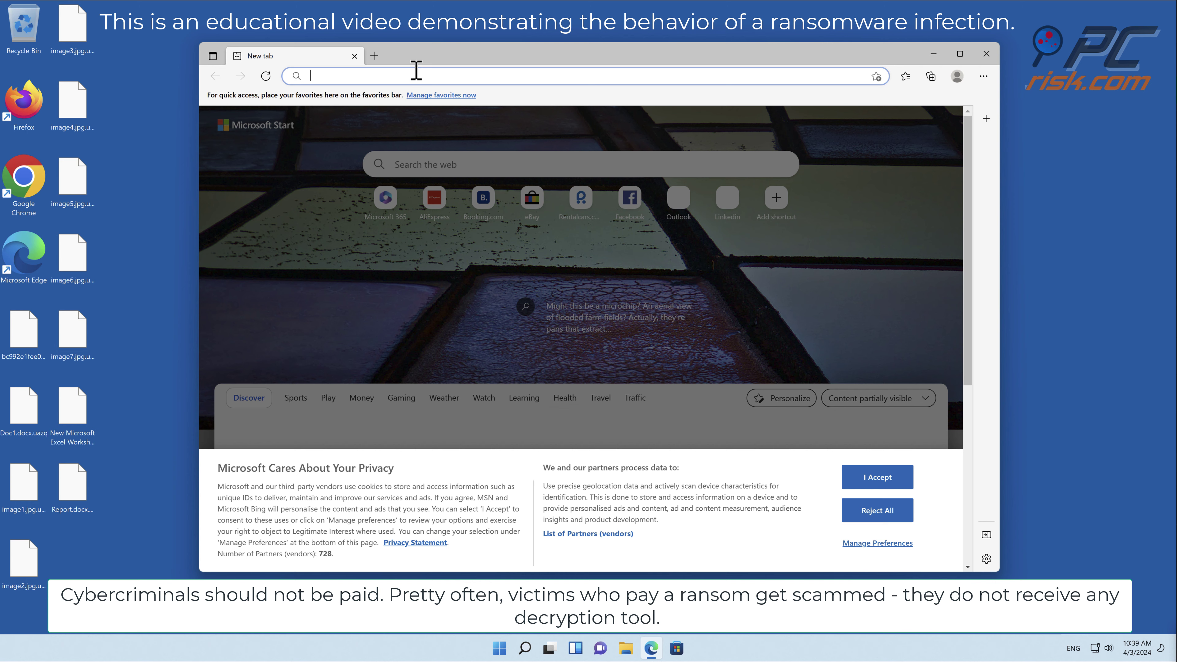
text(www.com)
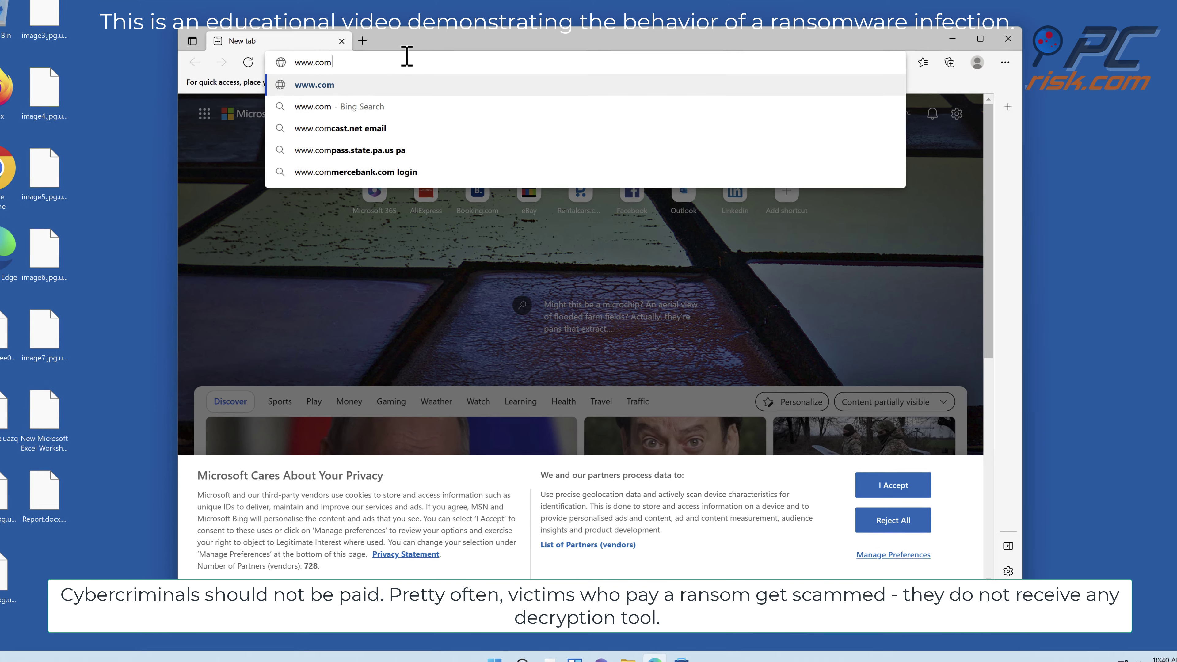
text(bocleaner.com)
key(Return)
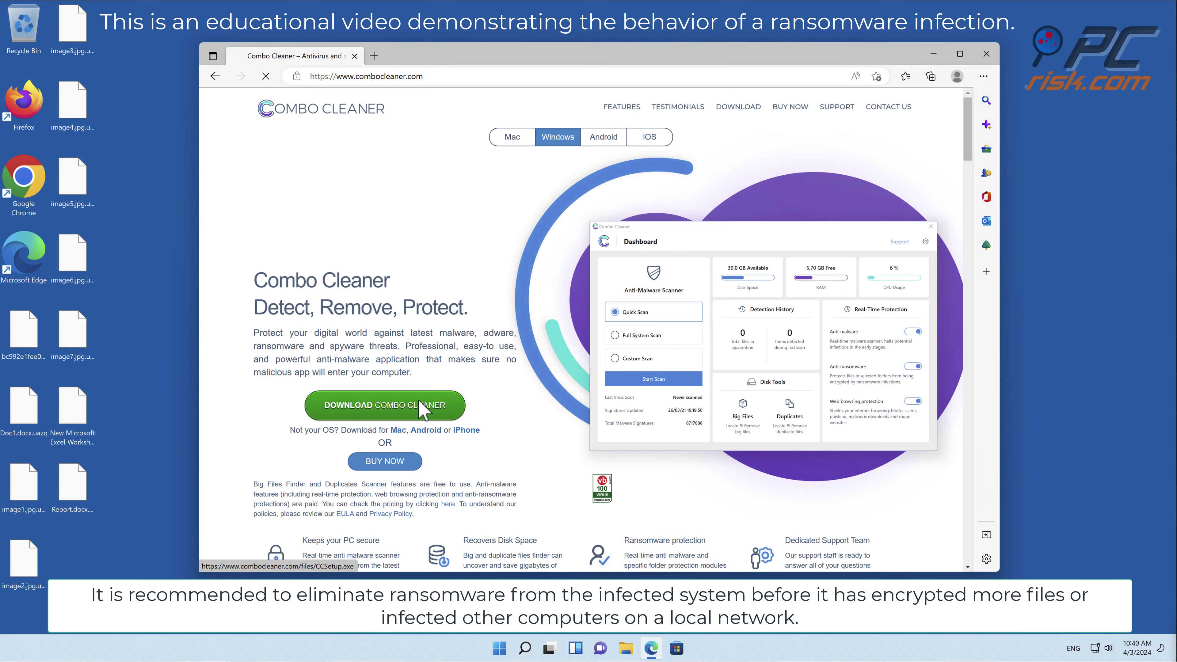
click(417, 408)
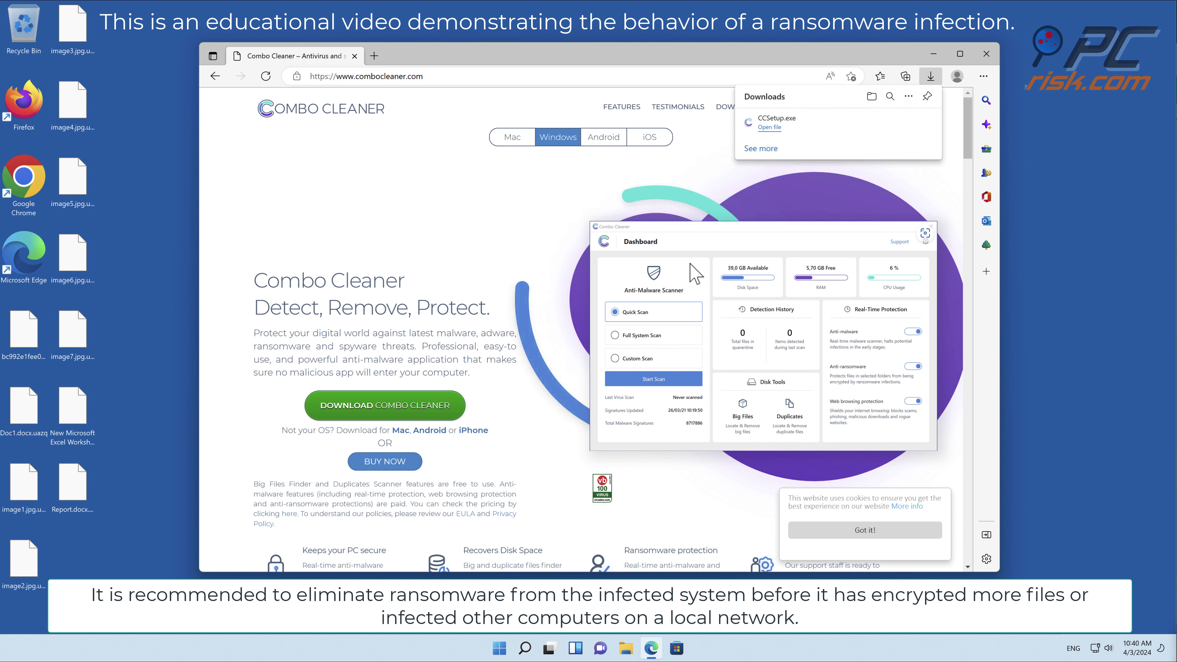
Launch CCSetup.exe with administrator approval and close Edge
click(812, 131)
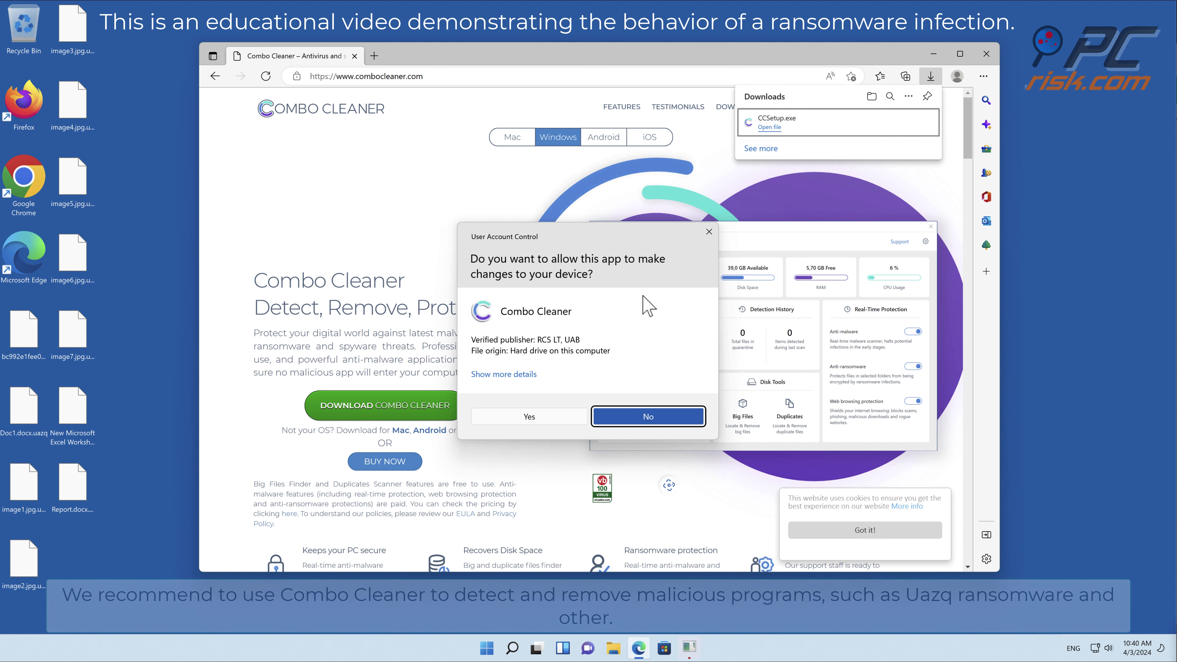
click(538, 483)
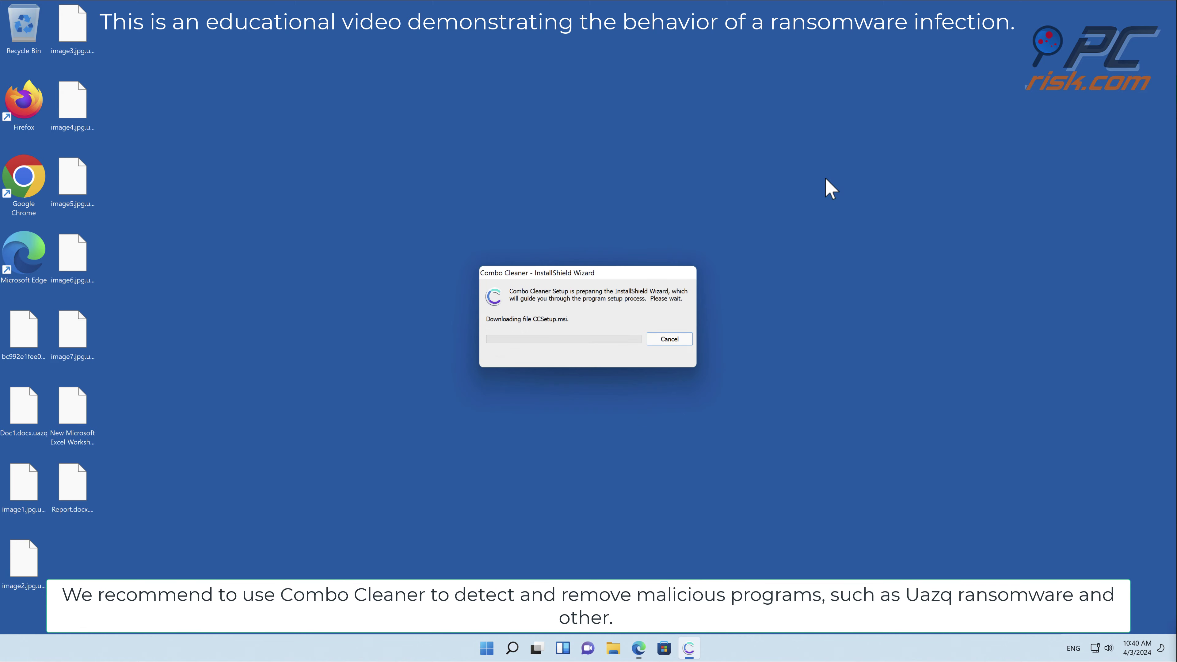
click(987, 54)
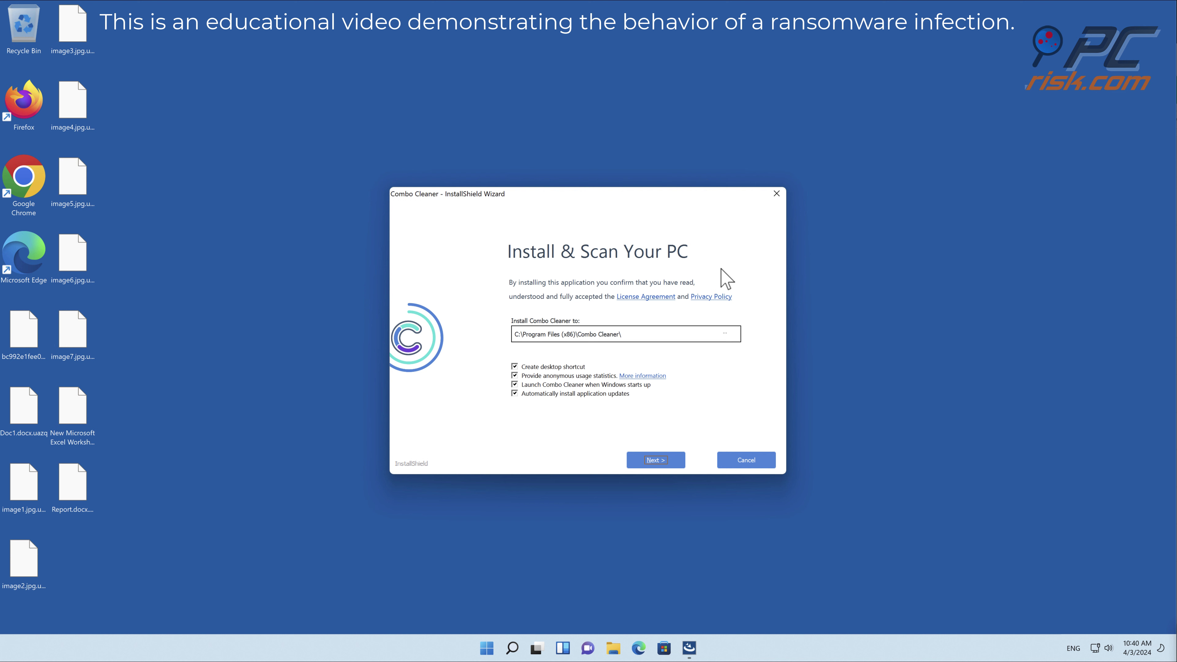
Install Combo Cleaner to the default folder and launch its first scan
click(659, 458)
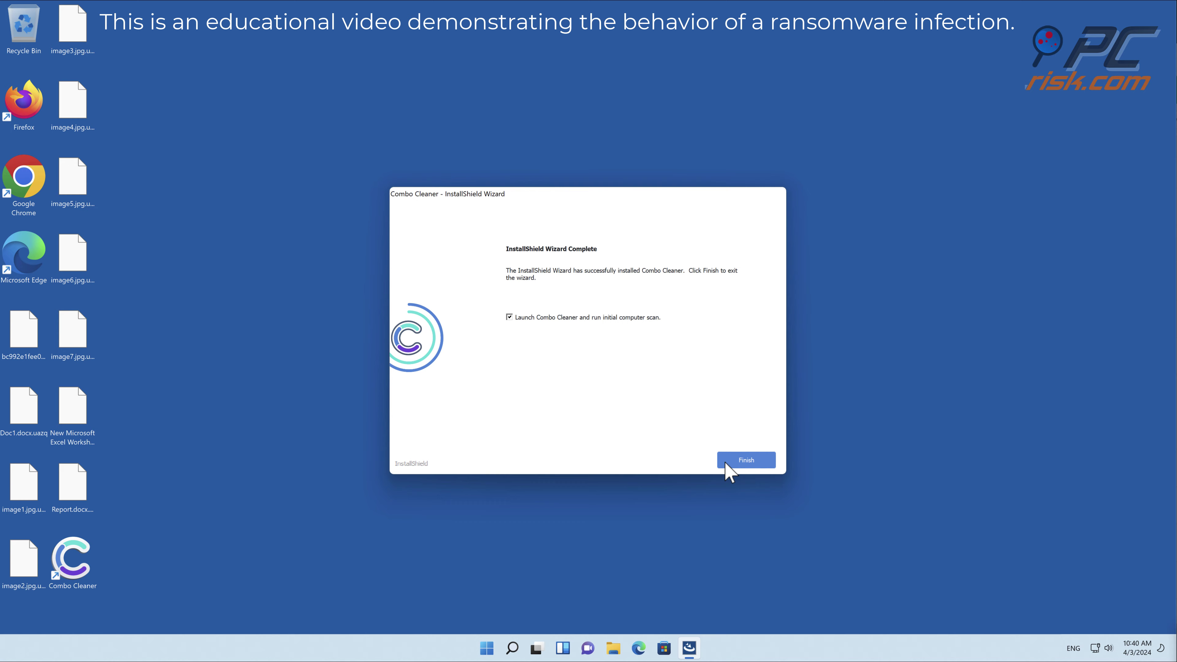
click(730, 461)
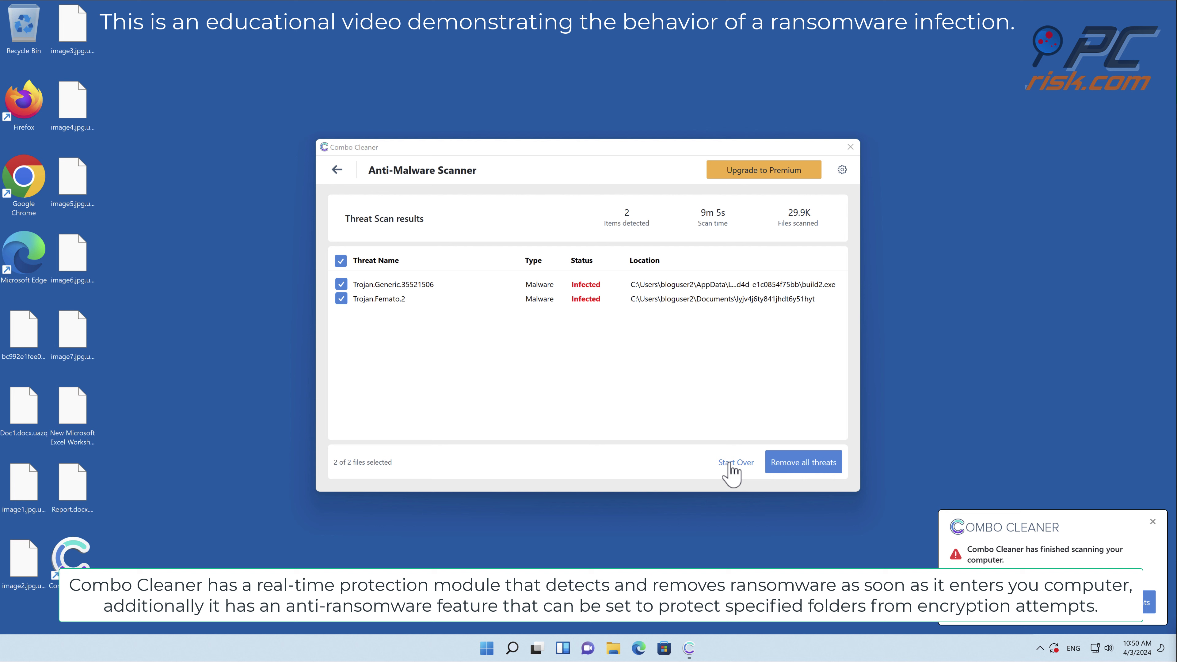
Activate the Combo Cleaner licence and move Trojan.Generic.35521506 and Trojan.Femato.2 to quarantine
click(789, 464)
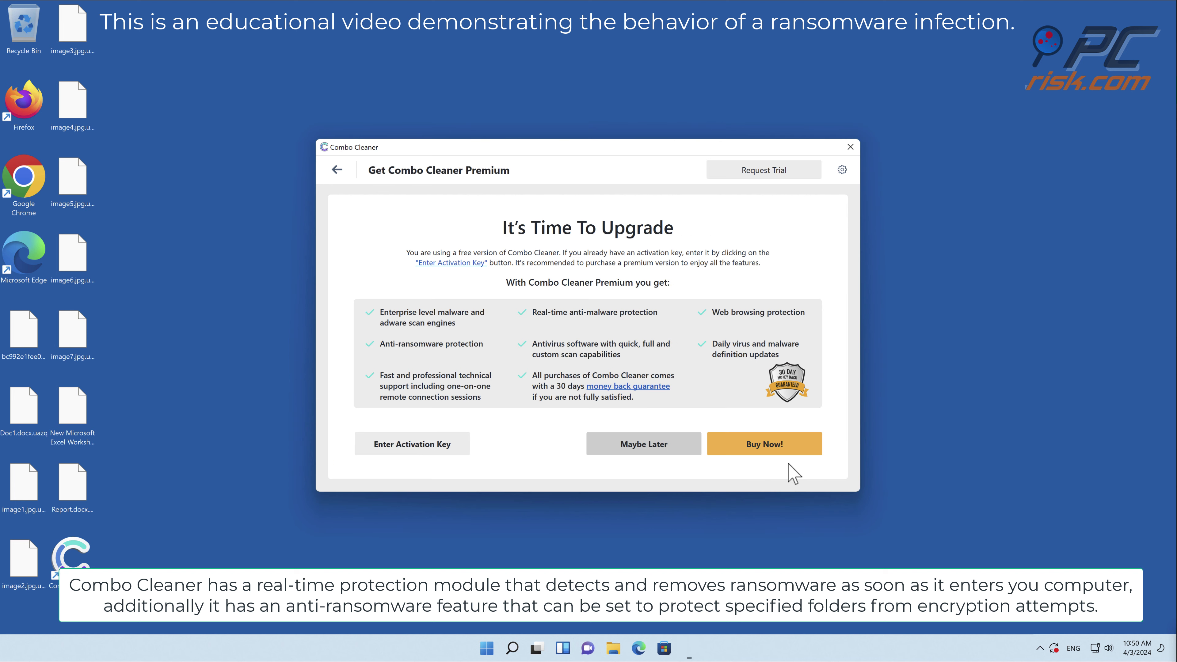
click(448, 452)
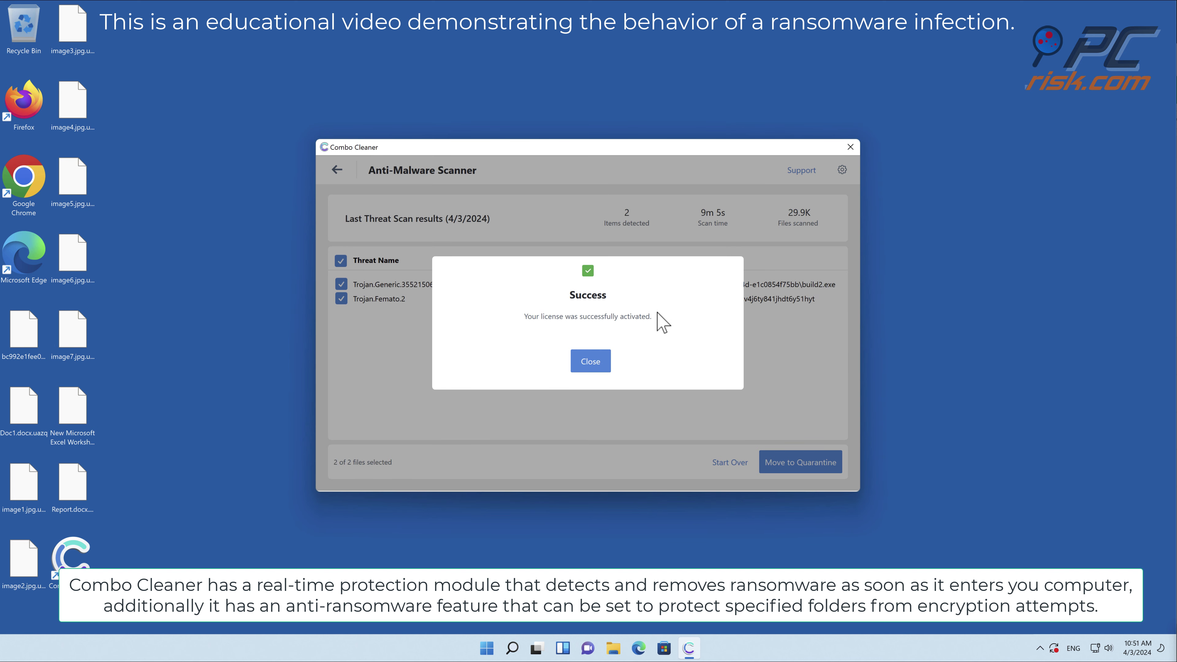
click(593, 367)
click(799, 463)
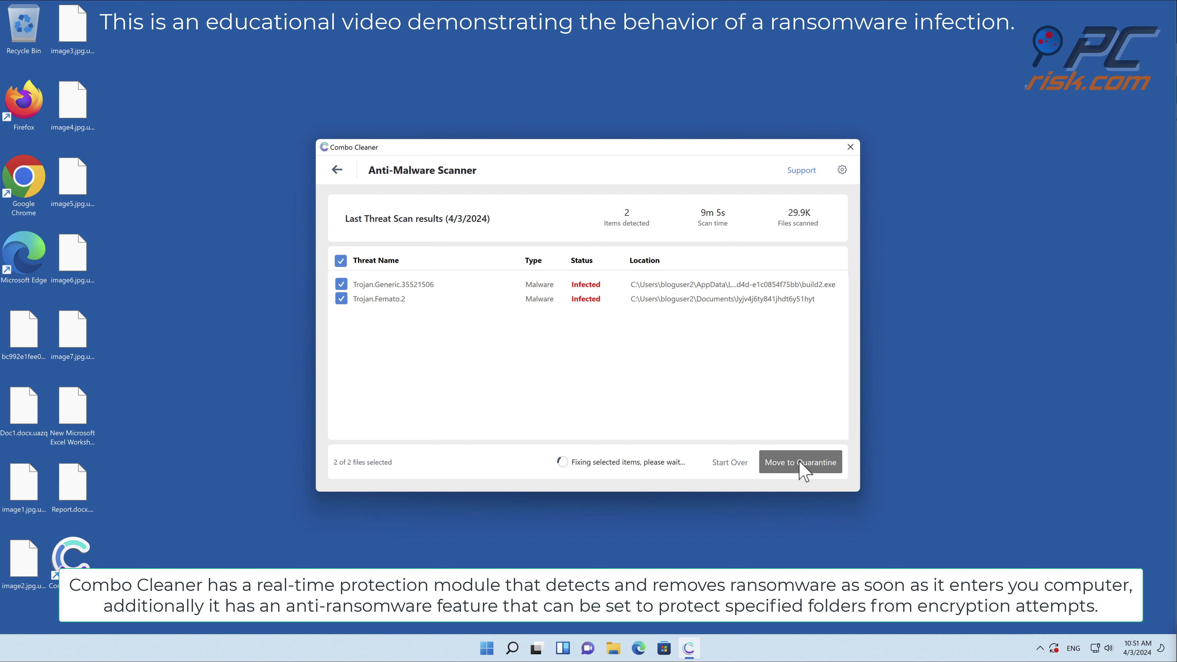
Enable Anti-ransomware protection, add the Desktop folder as protected, and return to the dashboard
click(678, 370)
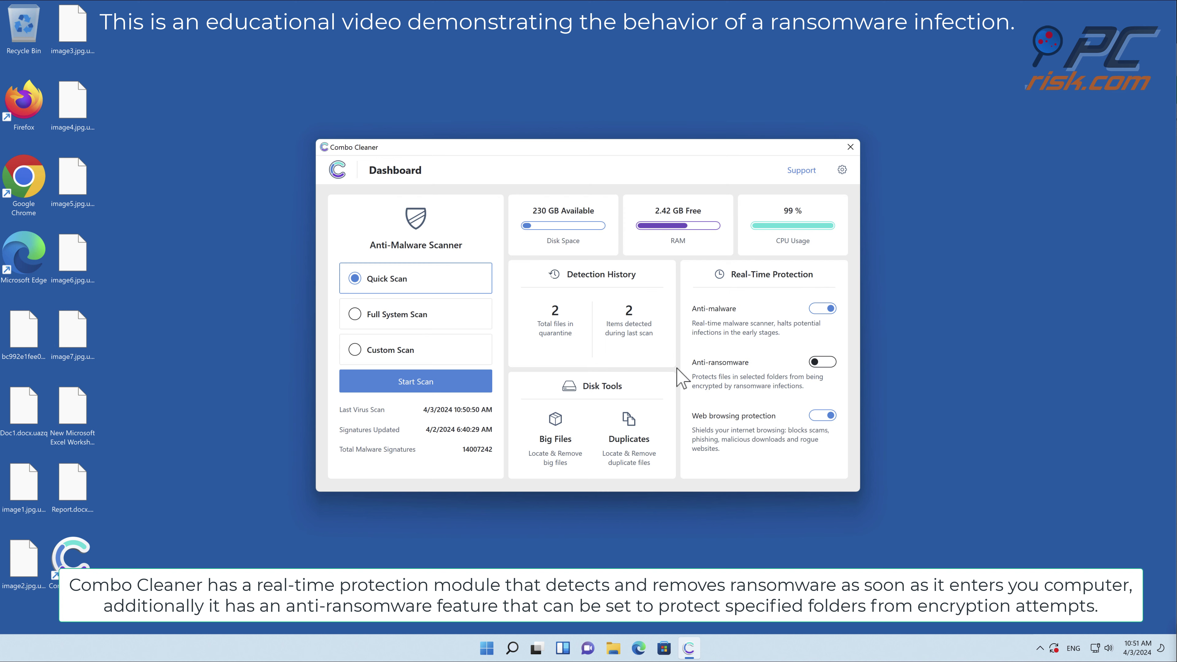
click(823, 362)
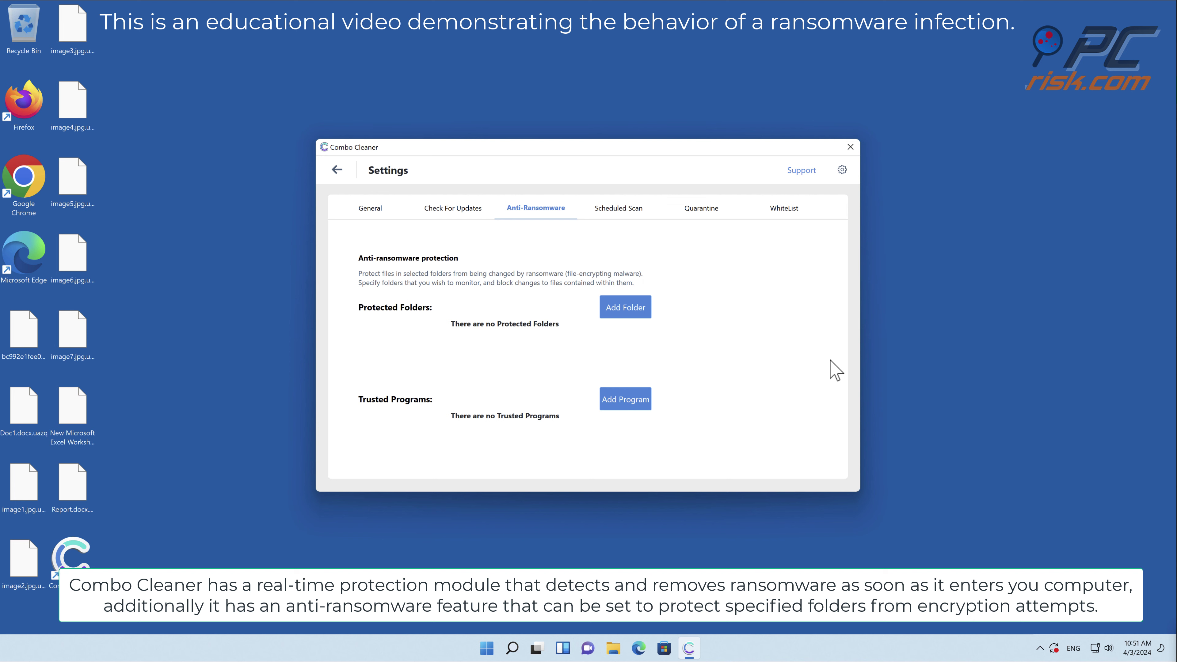
click(642, 309)
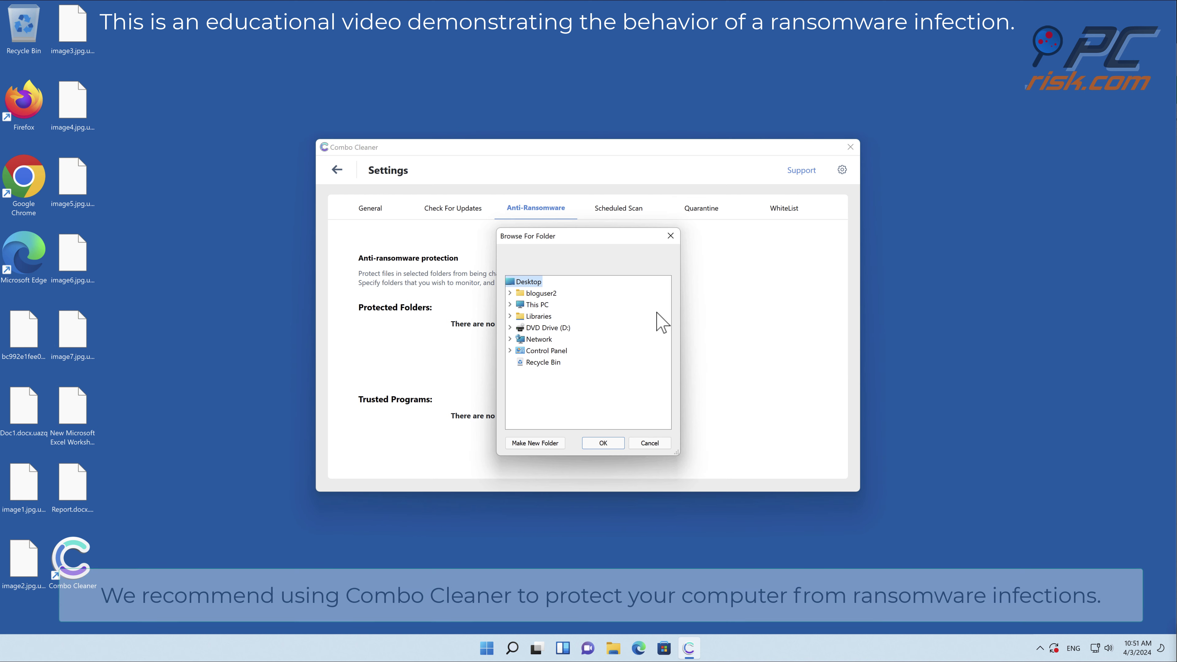
click(603, 443)
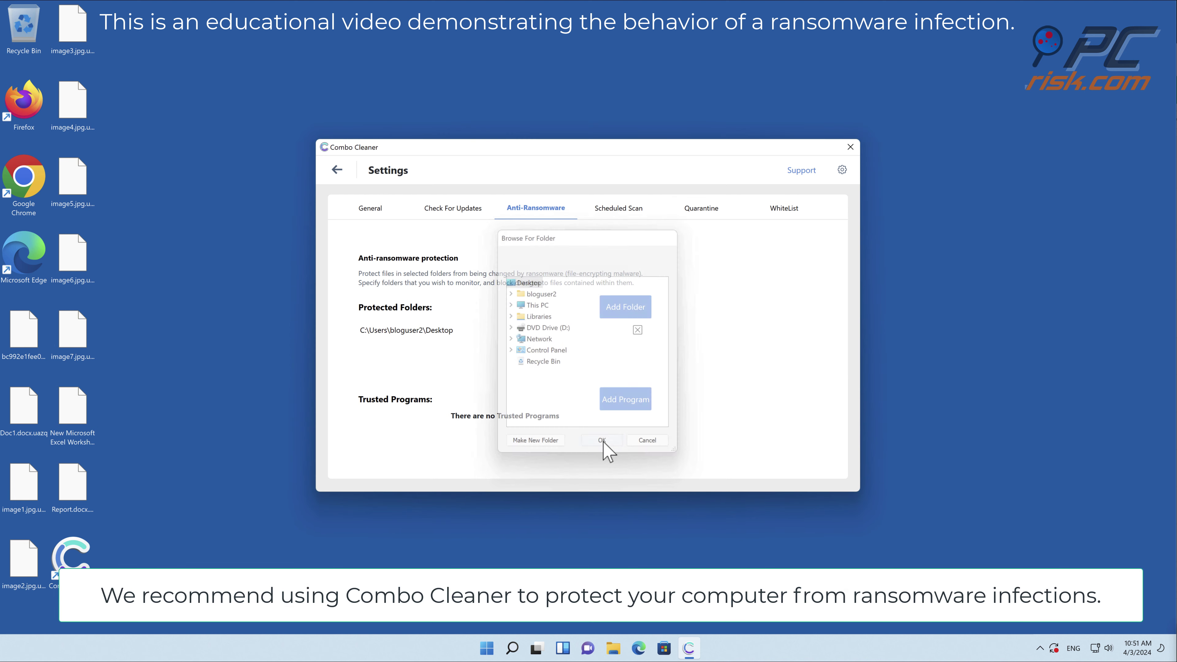
click(337, 170)
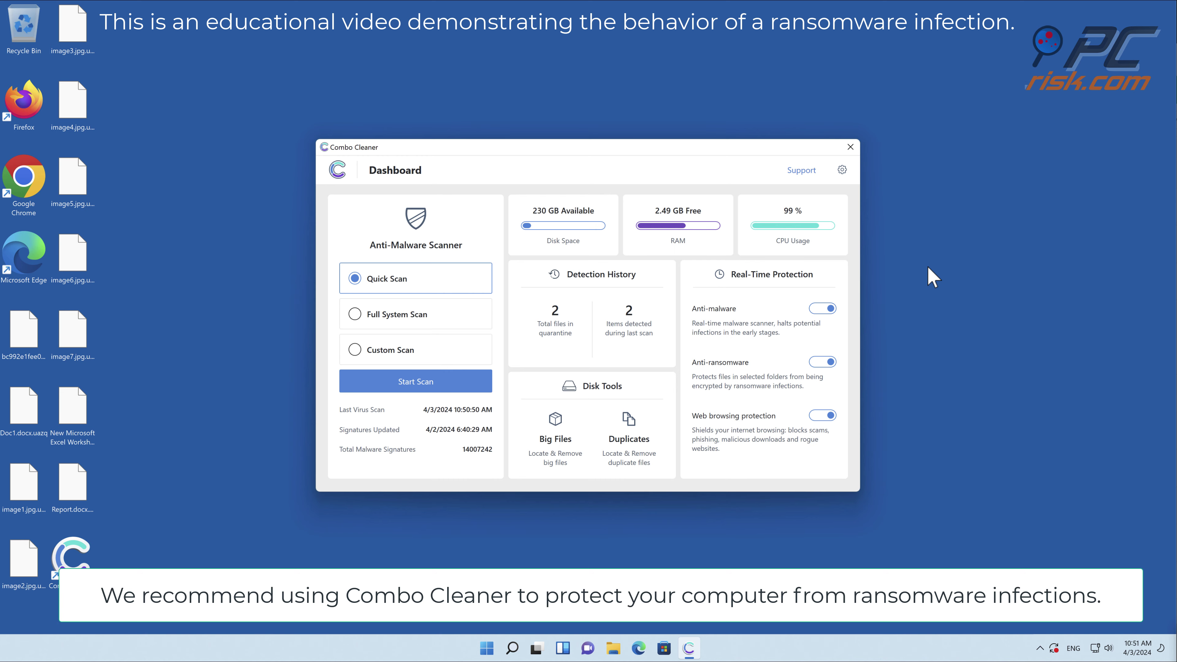
Close the Combo Cleaner window
click(851, 147)
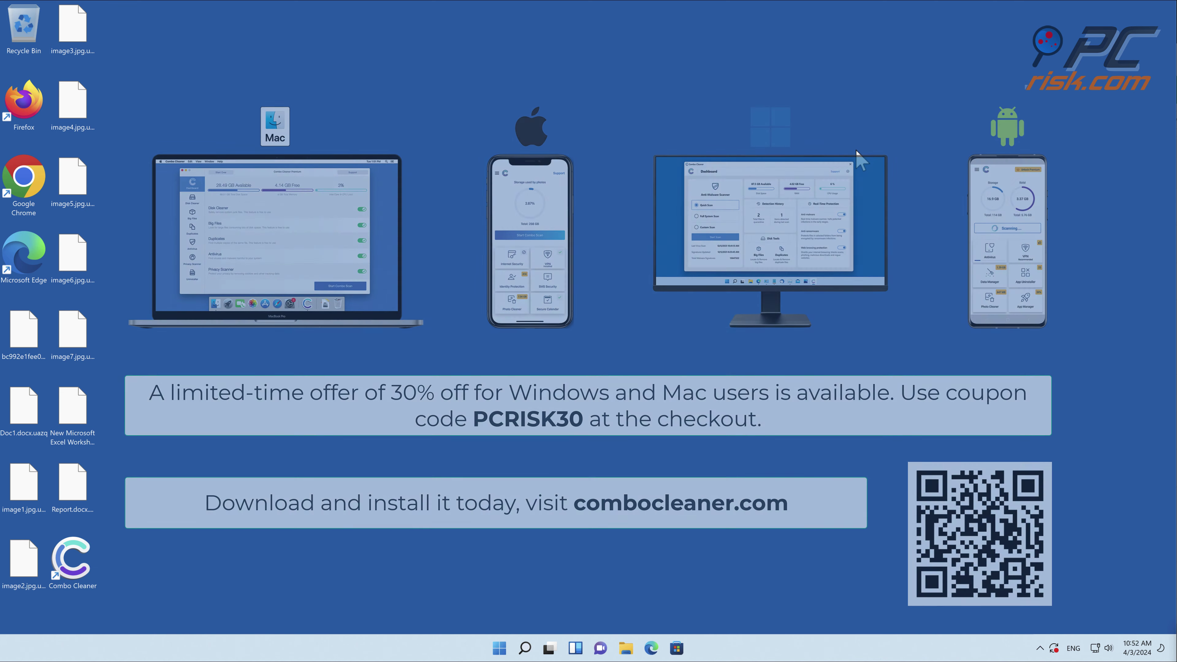